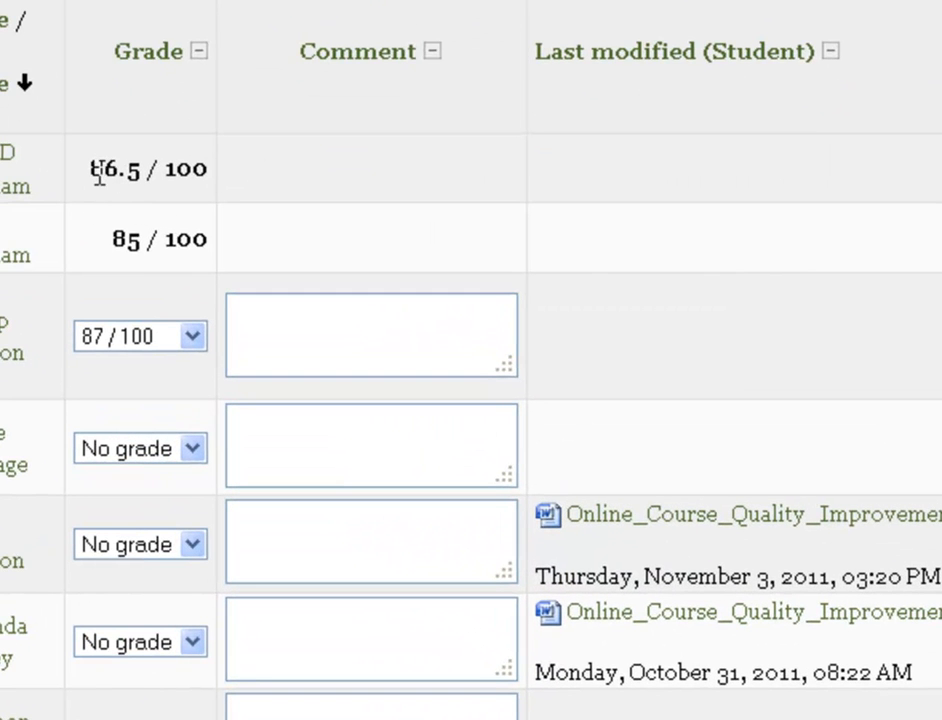
- Examine the non-editable grades of the first two students in the submissions list
{"action": "left_click_drag", "start_coordinate": [88, 170], "coordinate": [217, 253]}
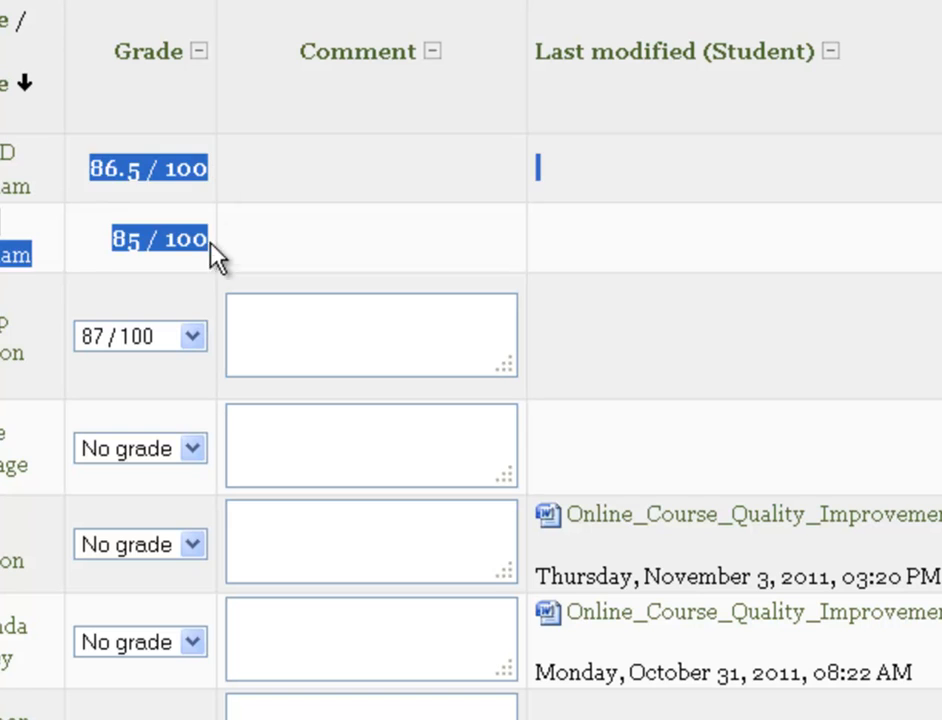
{"action": "left_click_drag", "start_coordinate": [92, 168], "coordinate": [205, 168]}
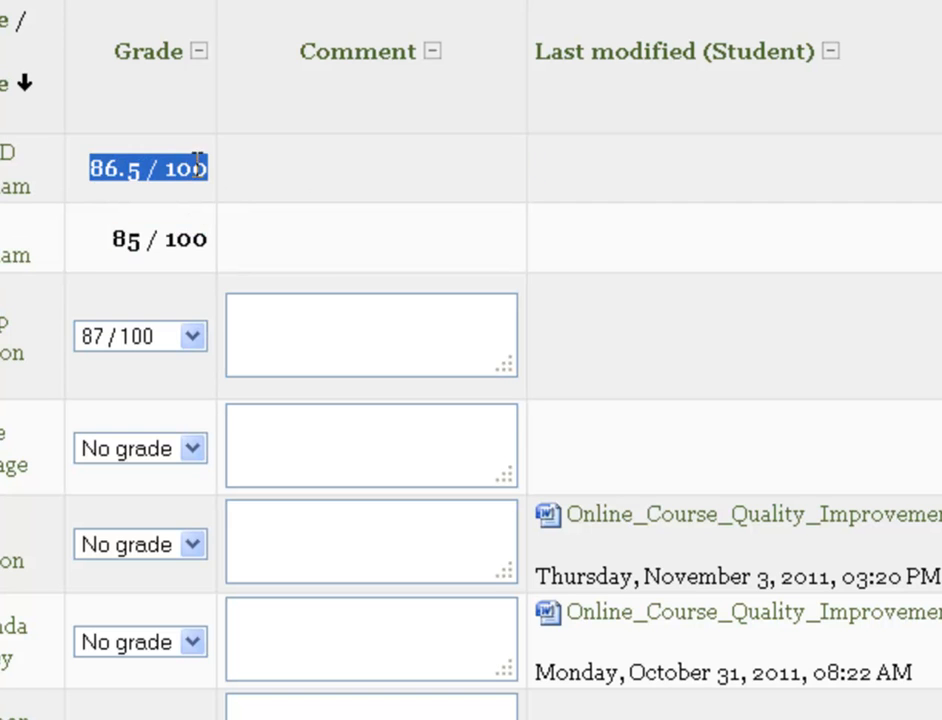
{"action": "left_click_drag", "start_coordinate": [114, 238], "coordinate": [206, 238]}
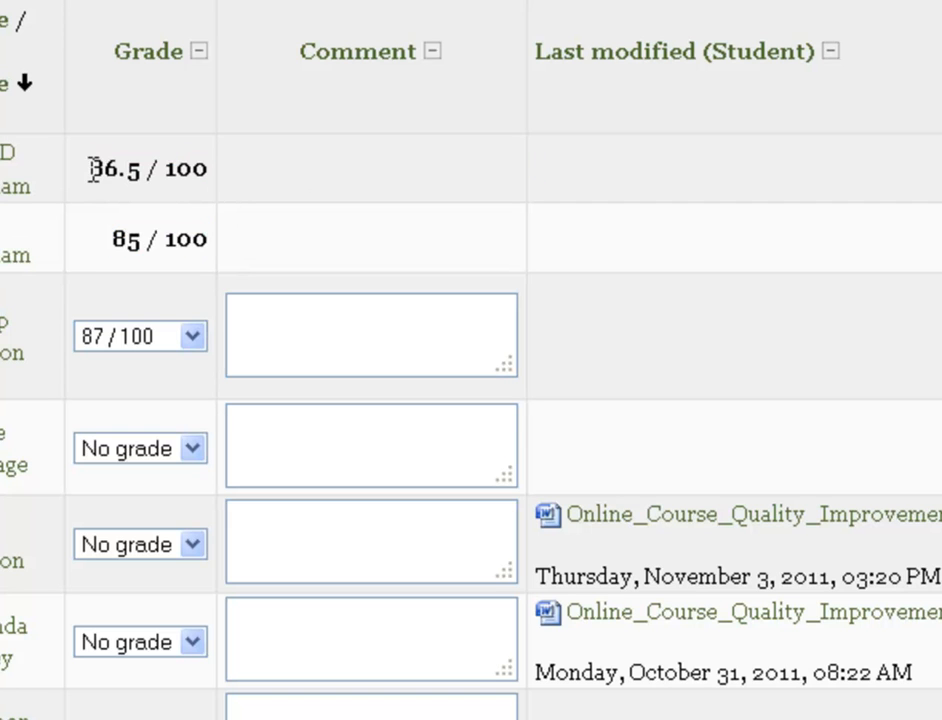
{"action": "left_click_drag", "start_coordinate": [92, 167], "coordinate": [206, 168]}
{"action": "left_click_drag", "start_coordinate": [114, 240], "coordinate": [225, 238]}
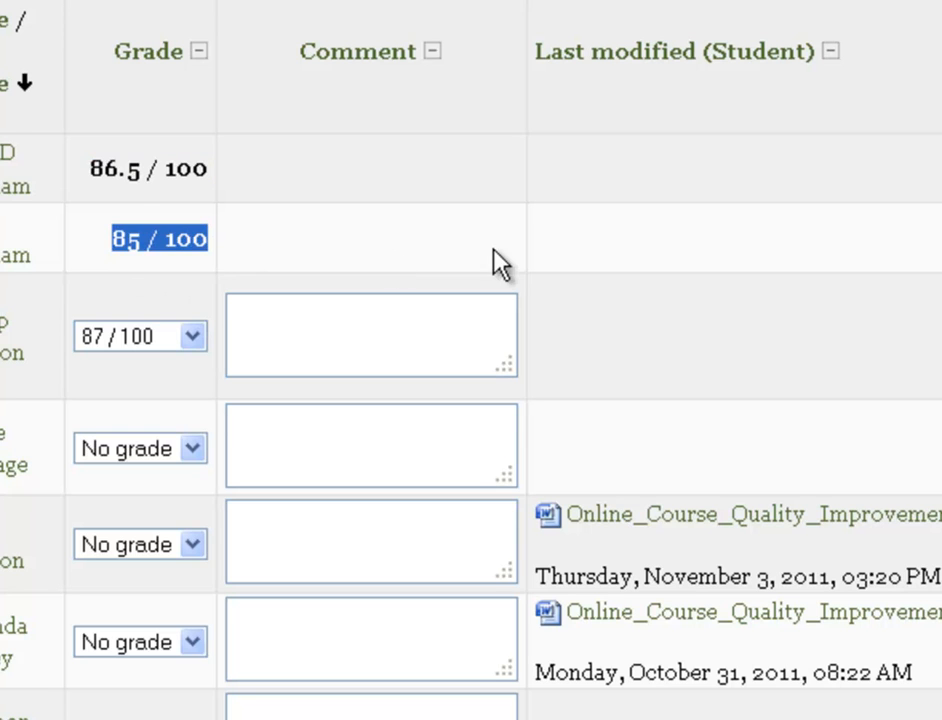
{"action": "left_click_drag", "start_coordinate": [92, 170], "coordinate": [230, 178]}
{"action": "left_click", "coordinate": [242, 192]}
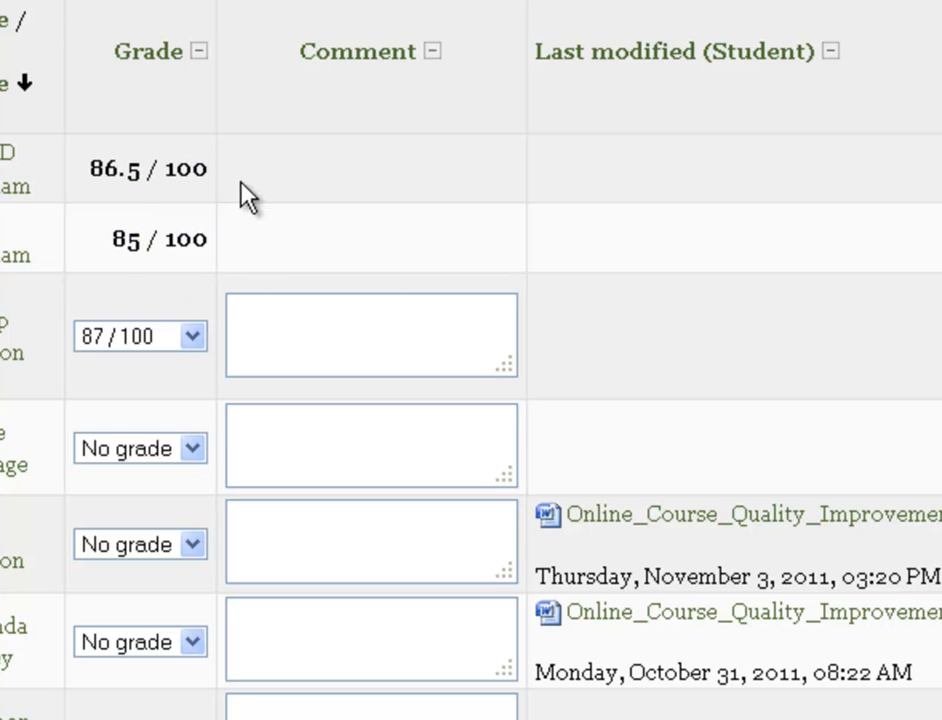
- Set the third listed student's grade to 96 / 100 and the fourth student's grade to 95 / 100
{"action": "left_click", "coordinate": [124, 340]}
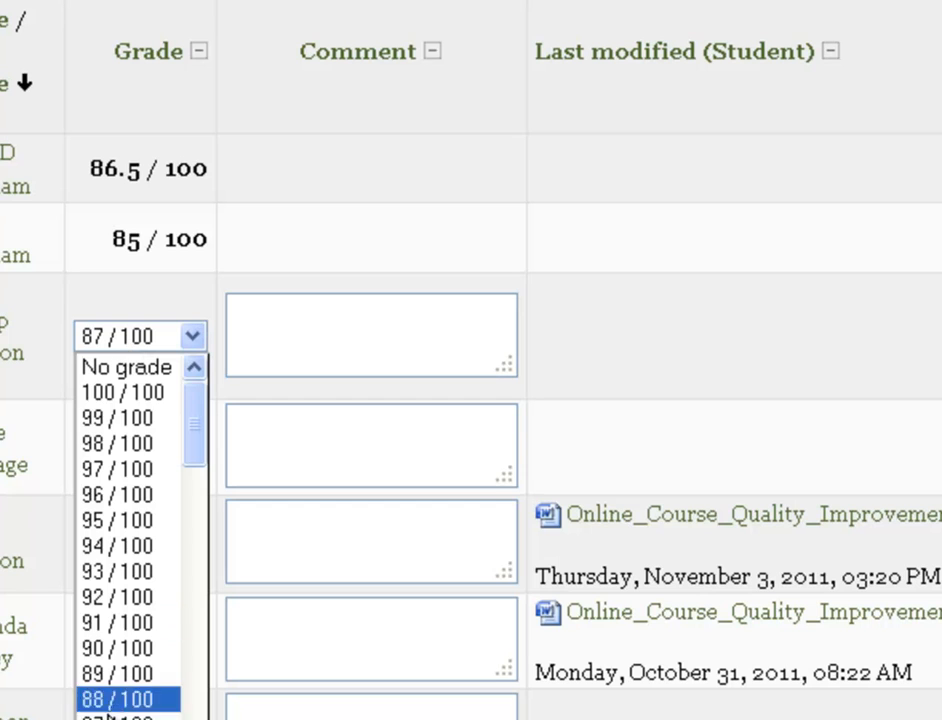
{"action": "left_click", "coordinate": [118, 496]}
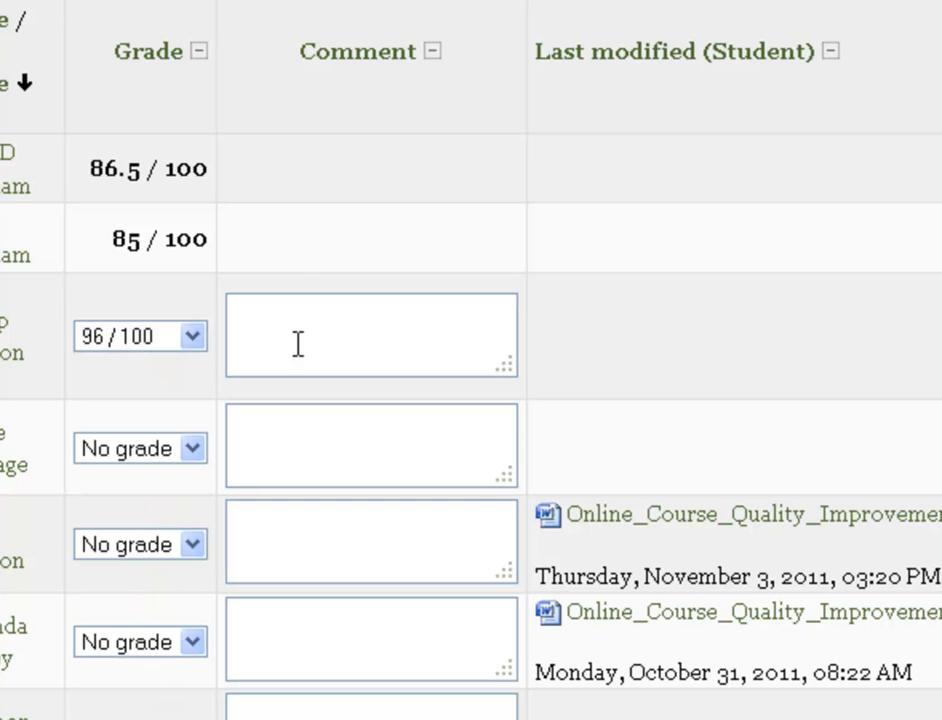
{"action": "left_click", "coordinate": [111, 446]}
{"action": "left_click", "coordinate": [118, 636]}
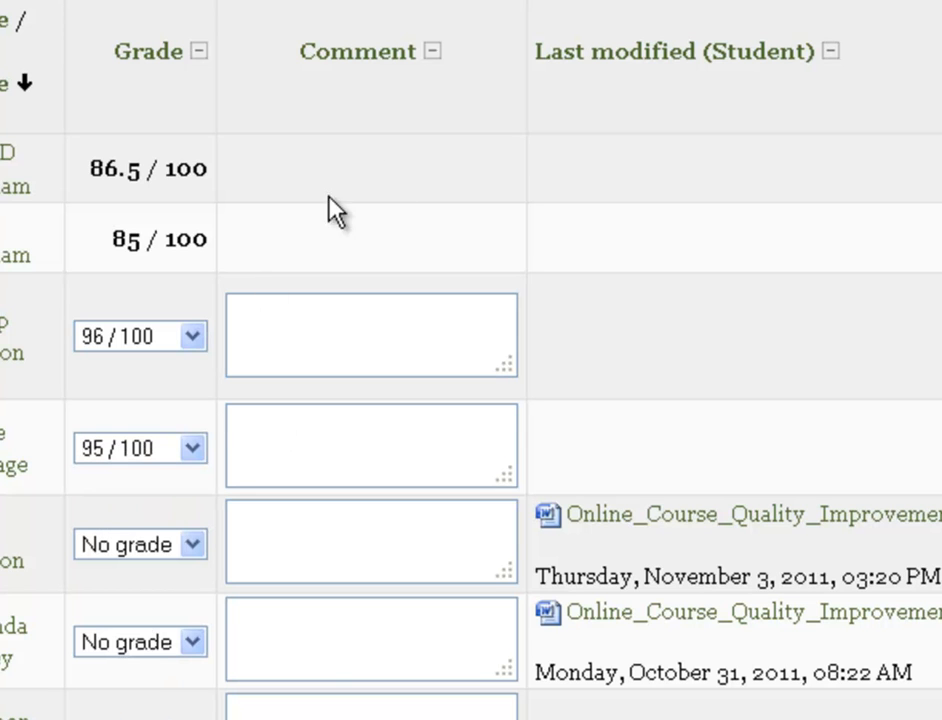
{"action": "left_click_drag", "start_coordinate": [88, 168], "coordinate": [196, 270]}
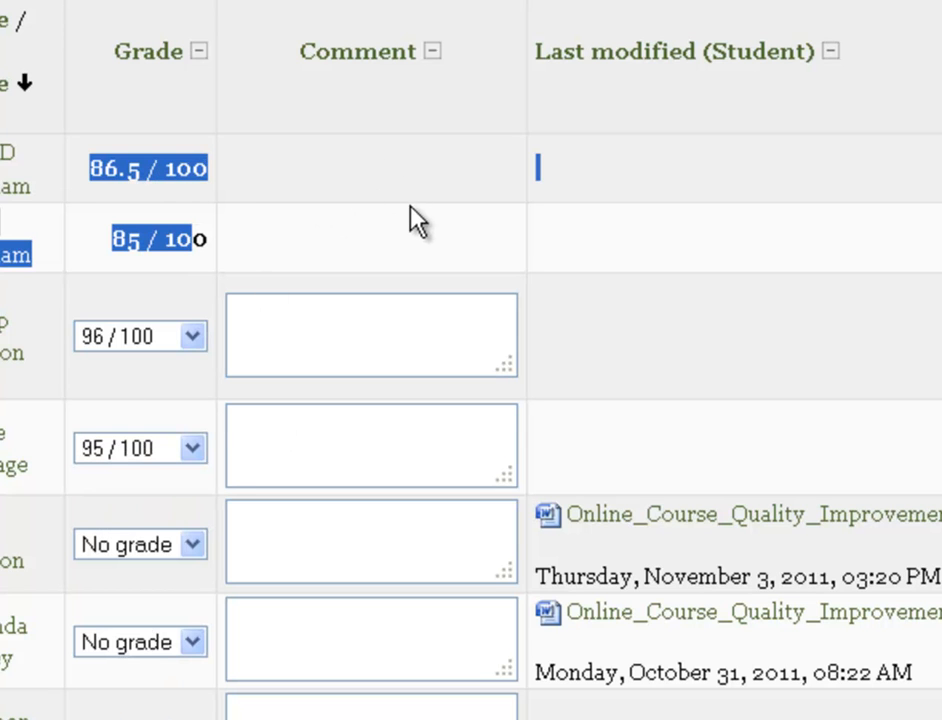
{"action": "left_click", "coordinate": [868, 216]}
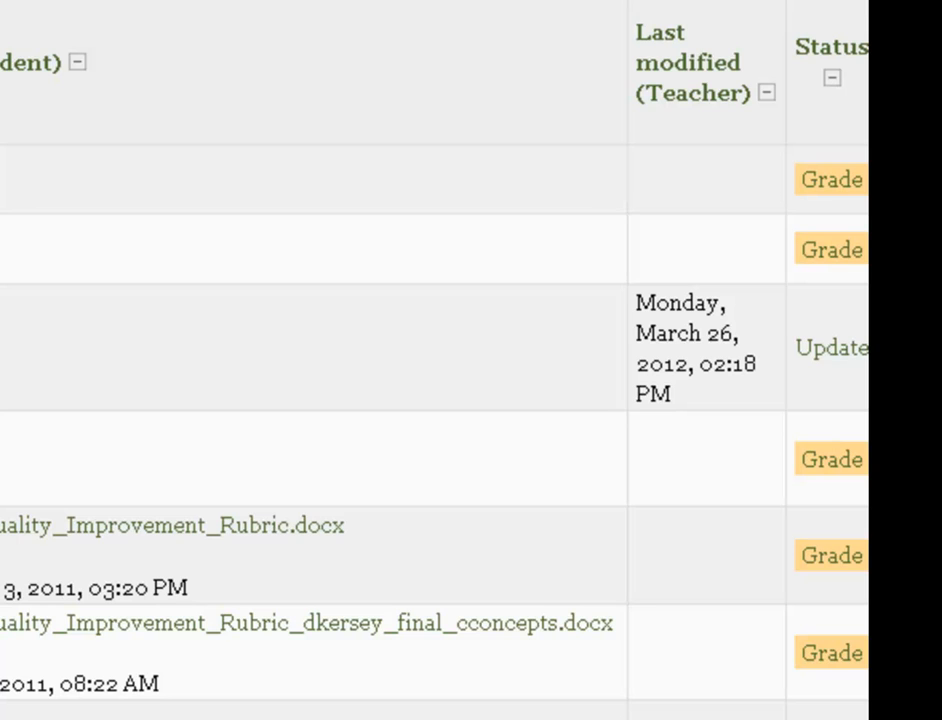
- Open the fourth listed student's feedback window, set the grade to 94 / 100 and save the changes
{"action": "left_click", "coordinate": [847, 473]}
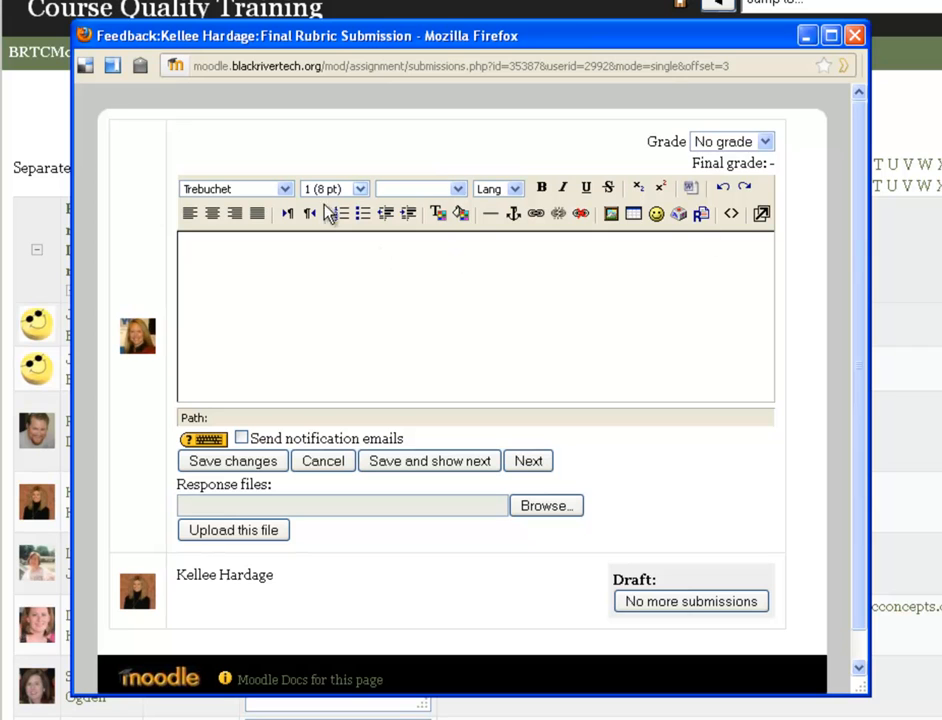
{"action": "left_click", "coordinate": [735, 142]}
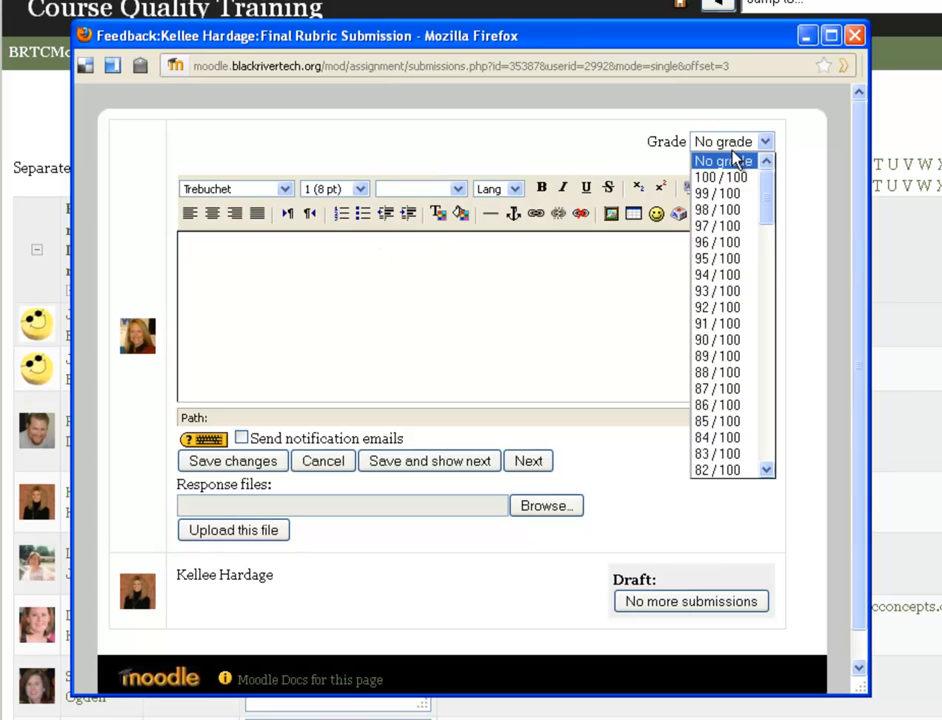
{"action": "left_click", "coordinate": [718, 274]}
{"action": "left_click", "coordinate": [229, 462]}
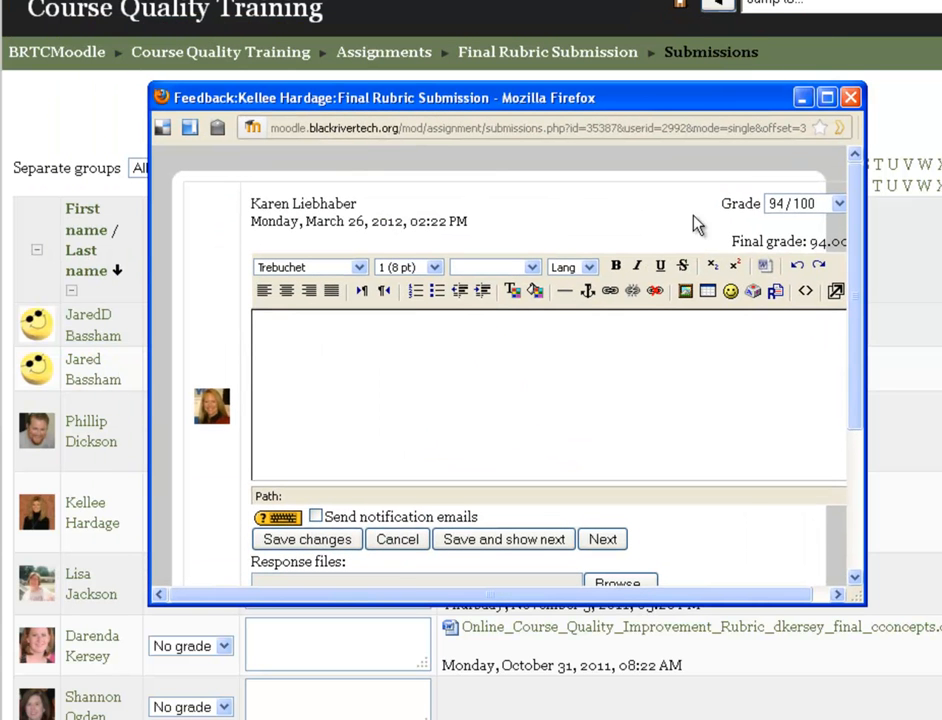
- Change the fourth student's grade to 95 / 100 in the feedback window and save the changes
{"action": "left_click", "coordinate": [788, 204]}
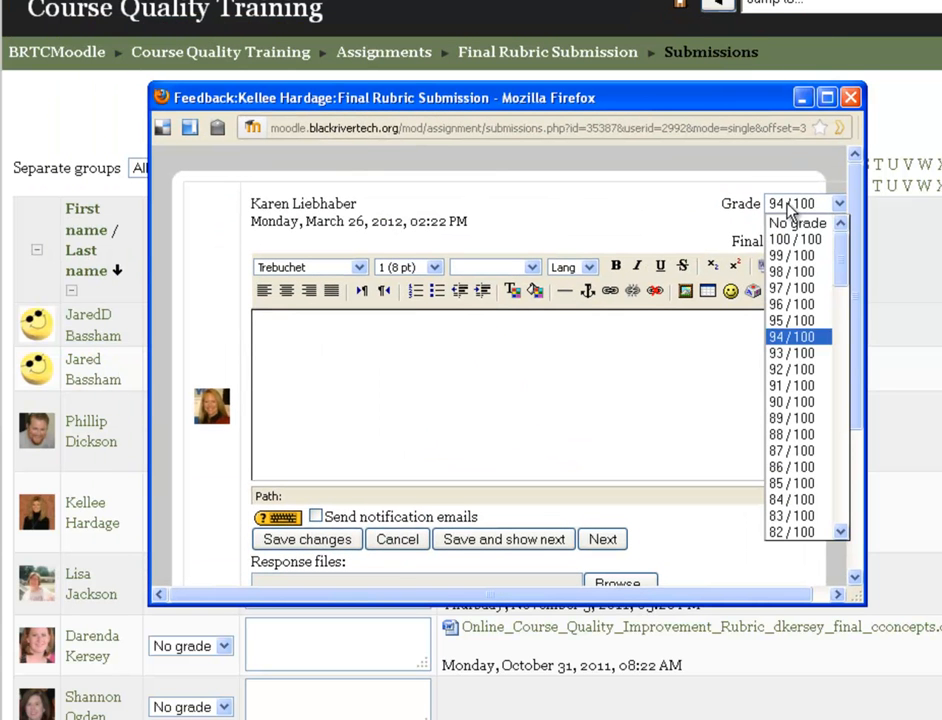
{"action": "left_click", "coordinate": [785, 320]}
{"action": "left_click", "coordinate": [300, 545]}
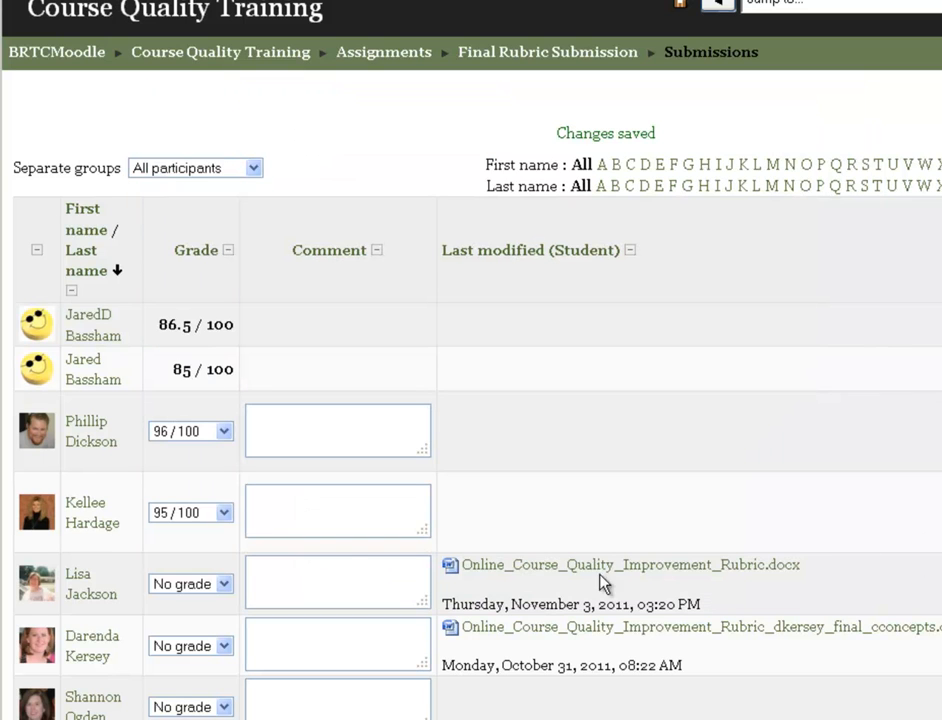
- Set the fourth student's grade to 97 / 100 in the submissions list and save all feedback
{"action": "left_click", "coordinate": [202, 519]}
{"action": "left_click", "coordinate": [185, 595]}
{"action": "scroll", "coordinate": [669, 622], "scroll_direction": "down", "scroll_amount": 5}
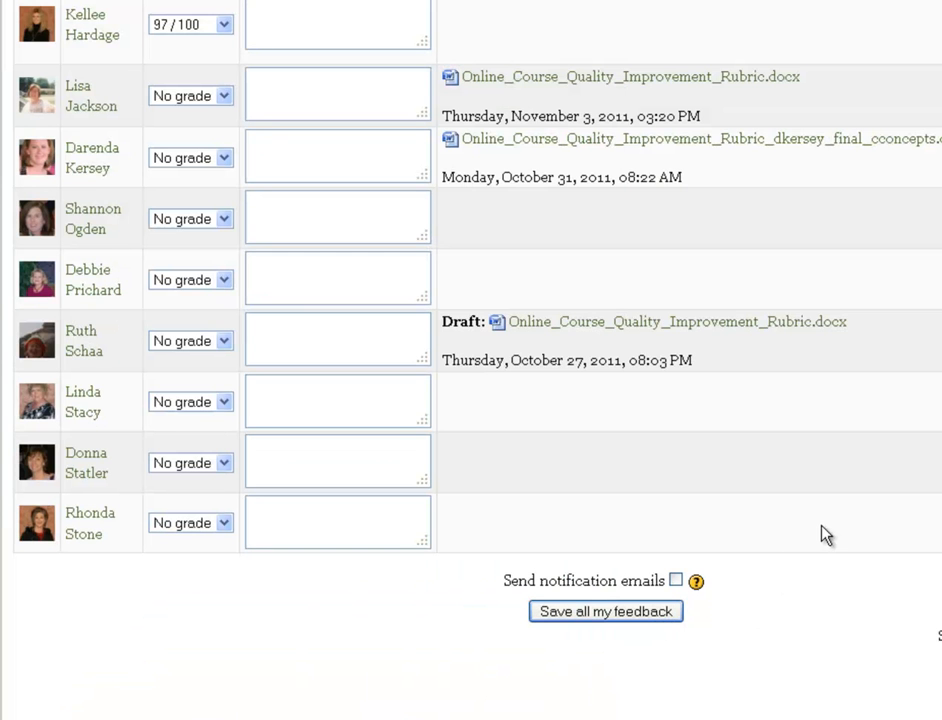
{"action": "left_click", "coordinate": [605, 611]}
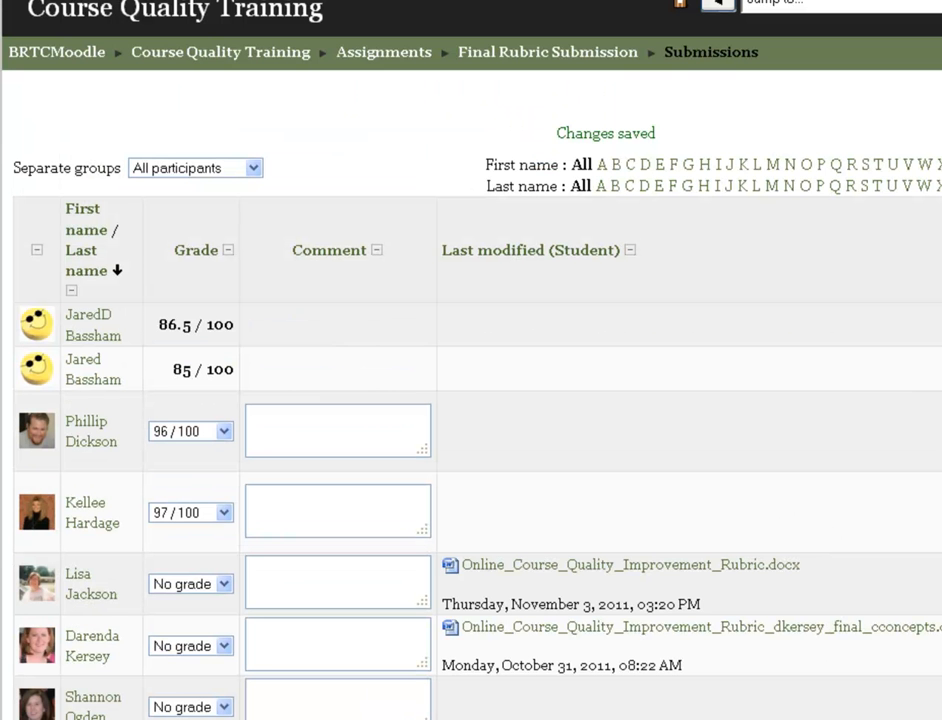
- Check the second listed student's locked grade and final grade in the feedback window, then close it
{"action": "left_click_drag", "start_coordinate": [174, 370], "coordinate": [233, 370]}
{"action": "left_click_drag", "start_coordinate": [175, 379], "coordinate": [228, 370]}
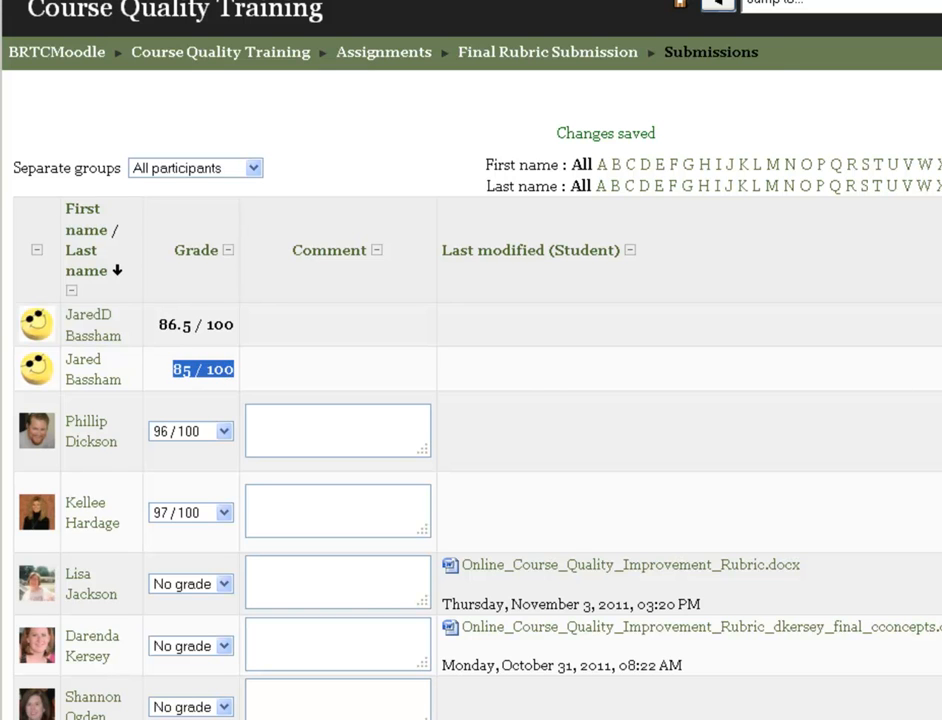
{"action": "left_click", "coordinate": [203, 369]}
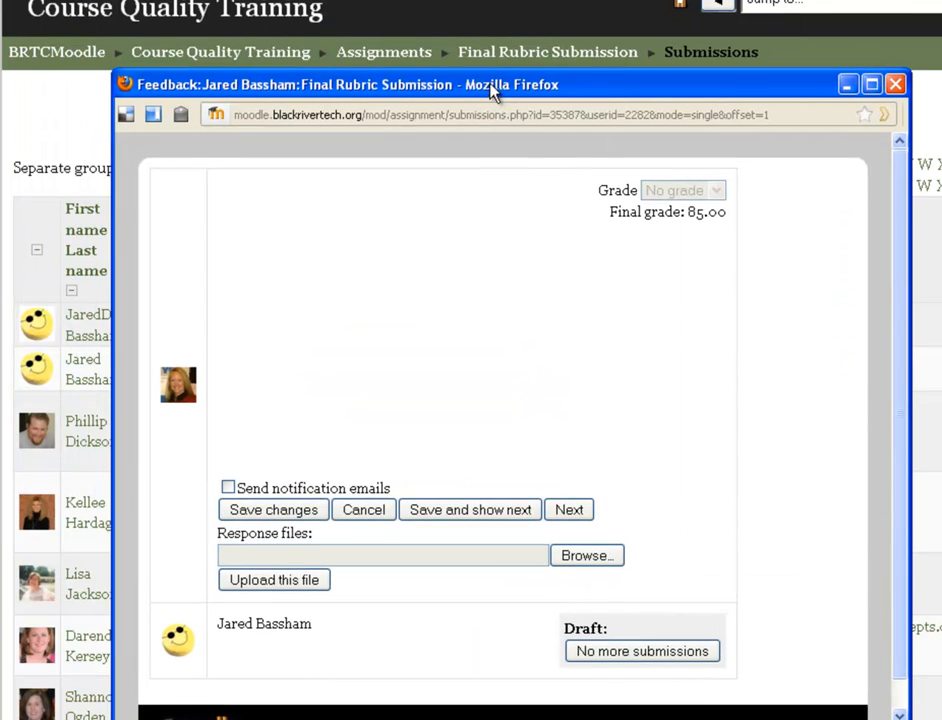
{"action": "left_click_drag", "start_coordinate": [612, 211], "coordinate": [741, 224]}
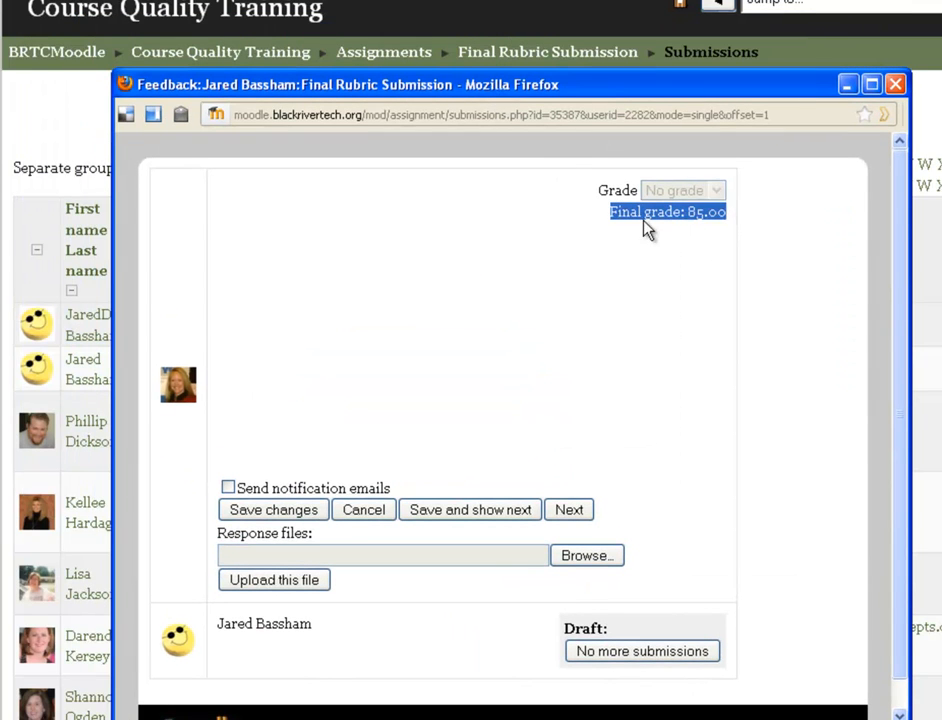
{"action": "left_click", "coordinate": [602, 222]}
{"action": "left_click", "coordinate": [895, 84]}
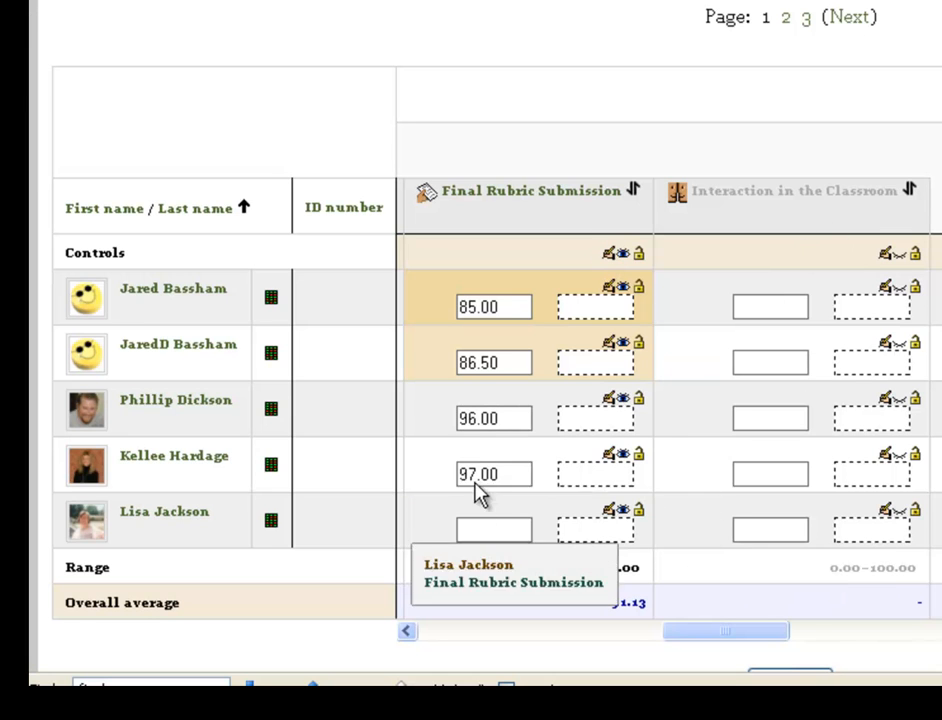
- Compare the highlighted and plain Final Rubric Submission grades of the first three students in the grader report
{"action": "double_click", "coordinate": [466, 418]}
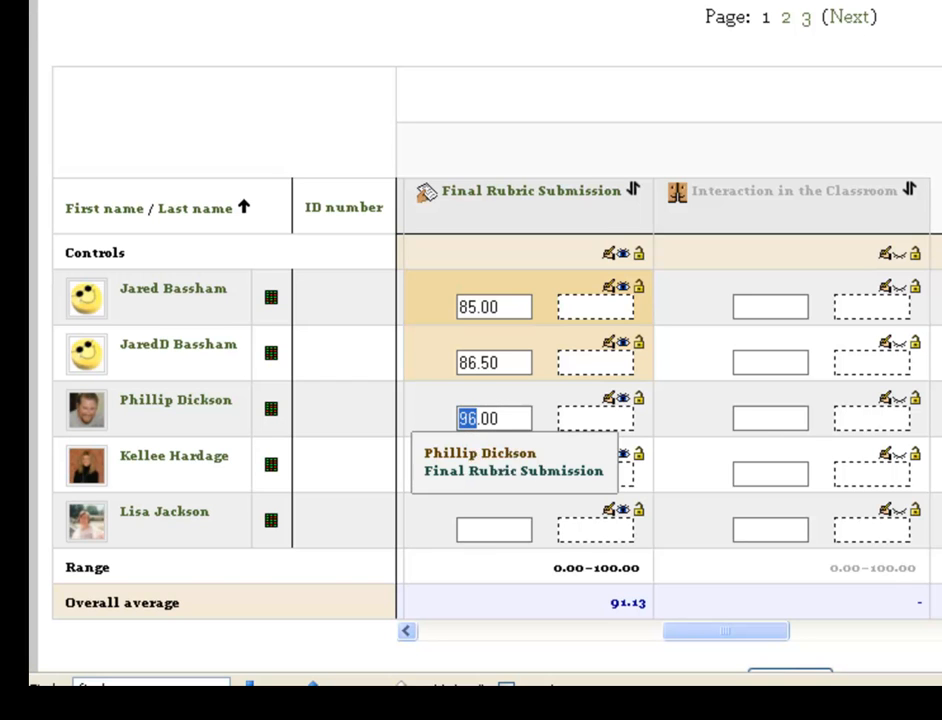
{"action": "double_click", "coordinate": [471, 300]}
{"action": "double_click", "coordinate": [465, 365]}
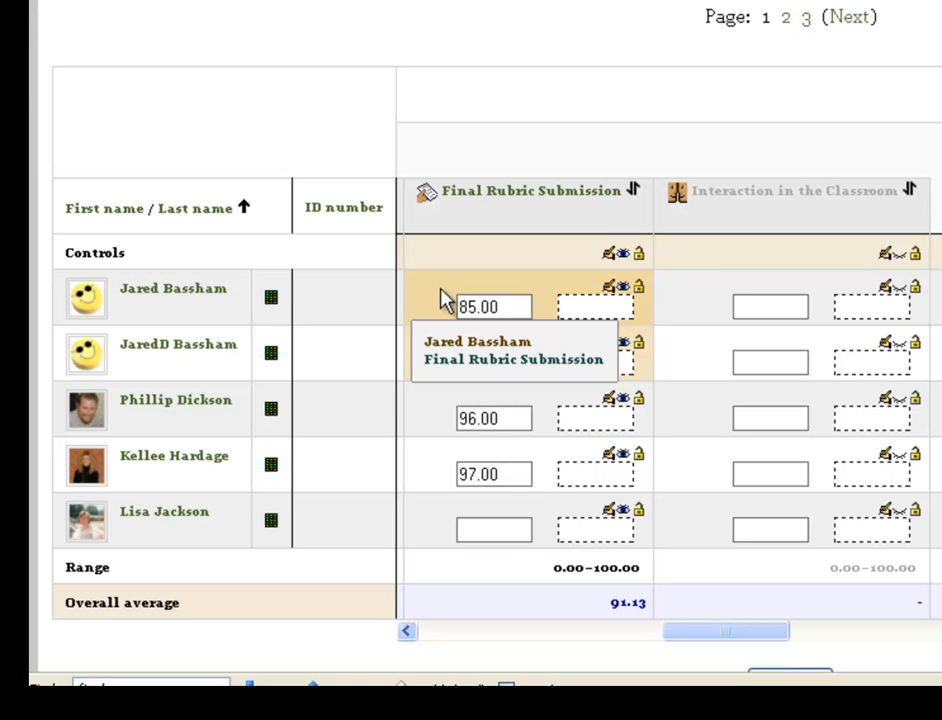
{"action": "left_click_drag", "start_coordinate": [476, 362], "coordinate": [458, 362]}
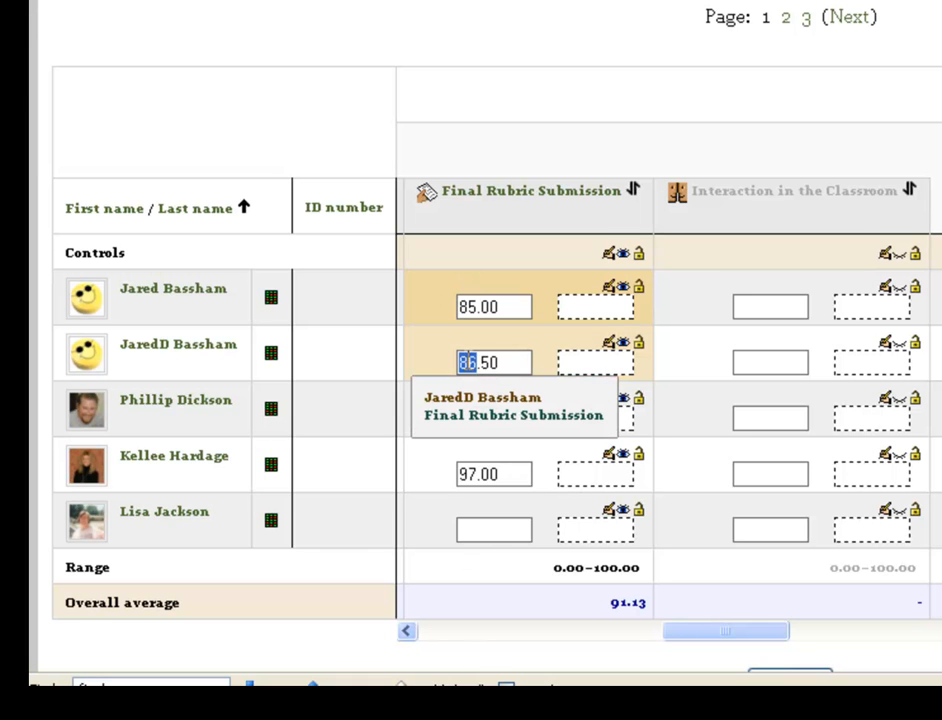
{"action": "left_click", "coordinate": [520, 362]}
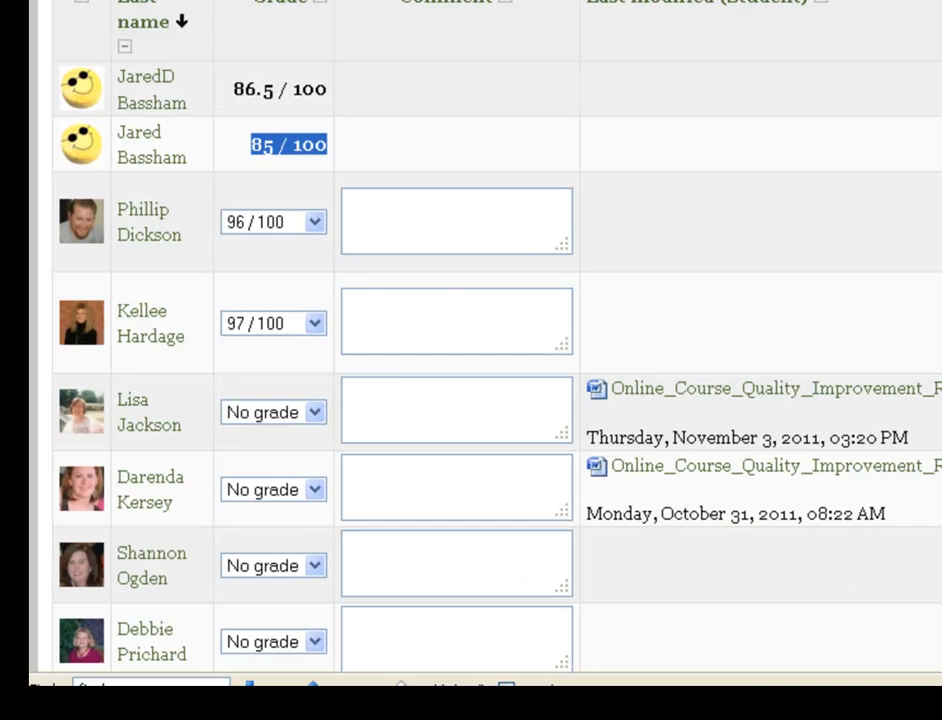
- Compare the third student's available grade options with the first student's fixed grade in the submissions list
{"action": "left_click", "coordinate": [316, 222]}
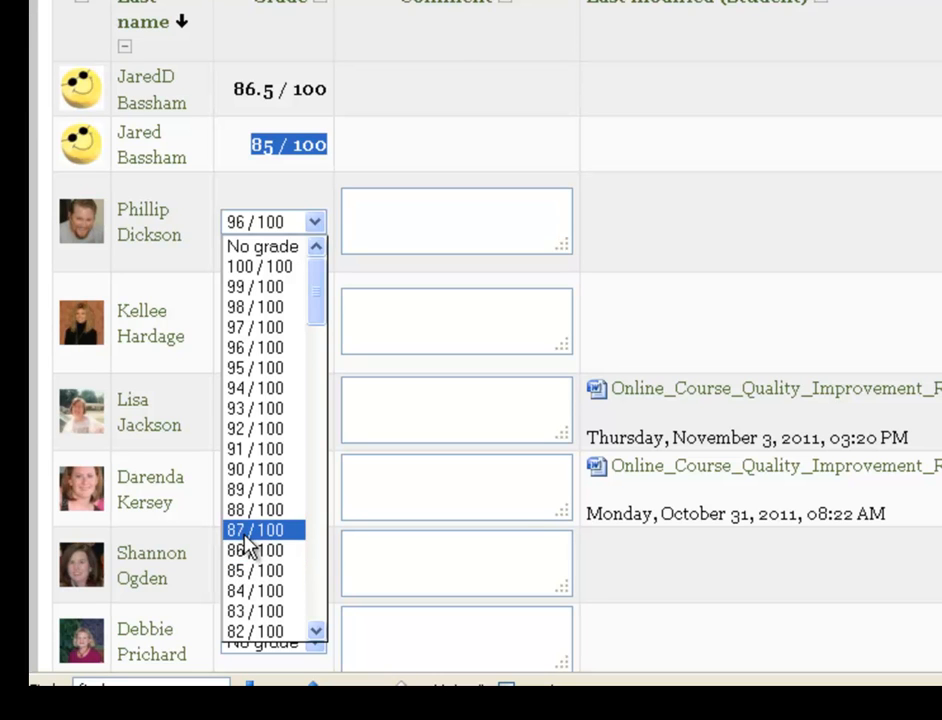
{"action": "left_click", "coordinate": [236, 90]}
{"action": "left_click_drag", "start_coordinate": [245, 89], "coordinate": [282, 88]}
{"action": "left_click", "coordinate": [281, 88]}
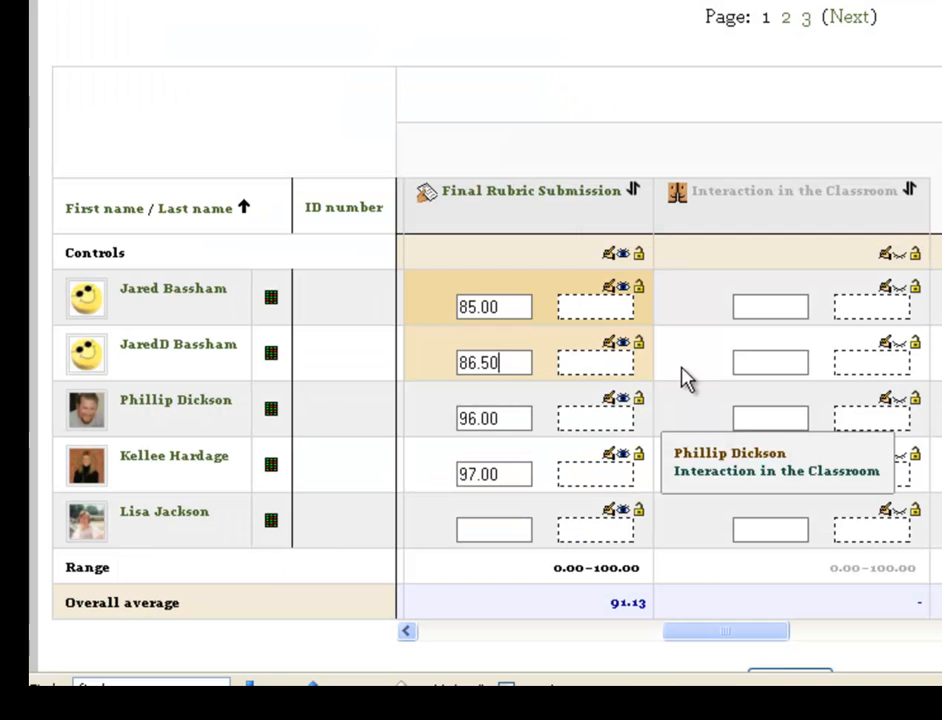
- Remove the Overridden setting from the second student's Final Rubric Submission grade in the grader report and save the changes
{"action": "left_click", "coordinate": [500, 363]}
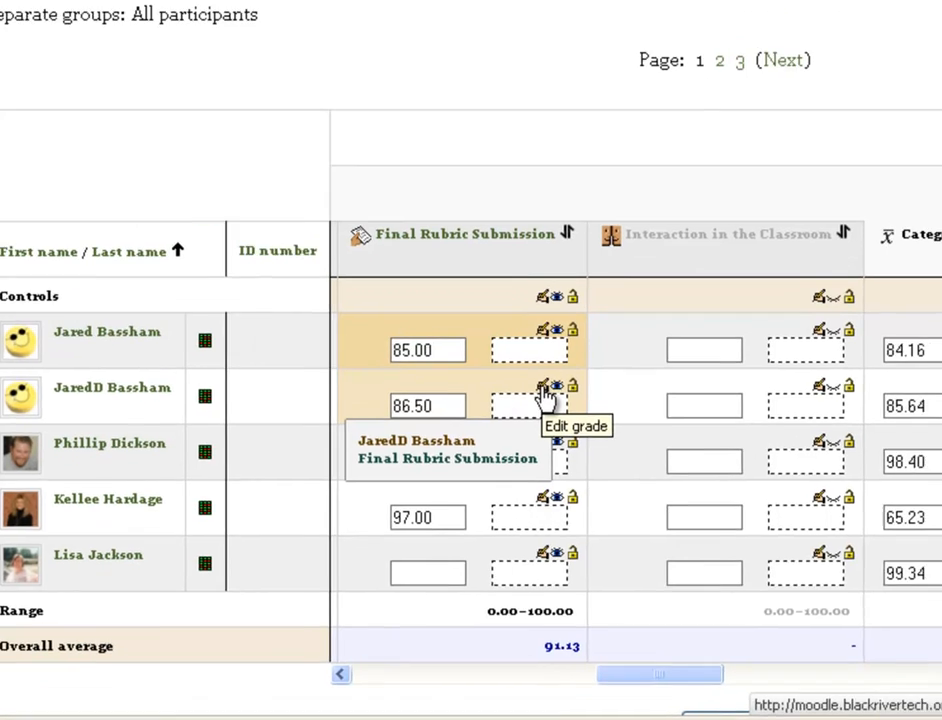
{"action": "left_click", "coordinate": [609, 347]}
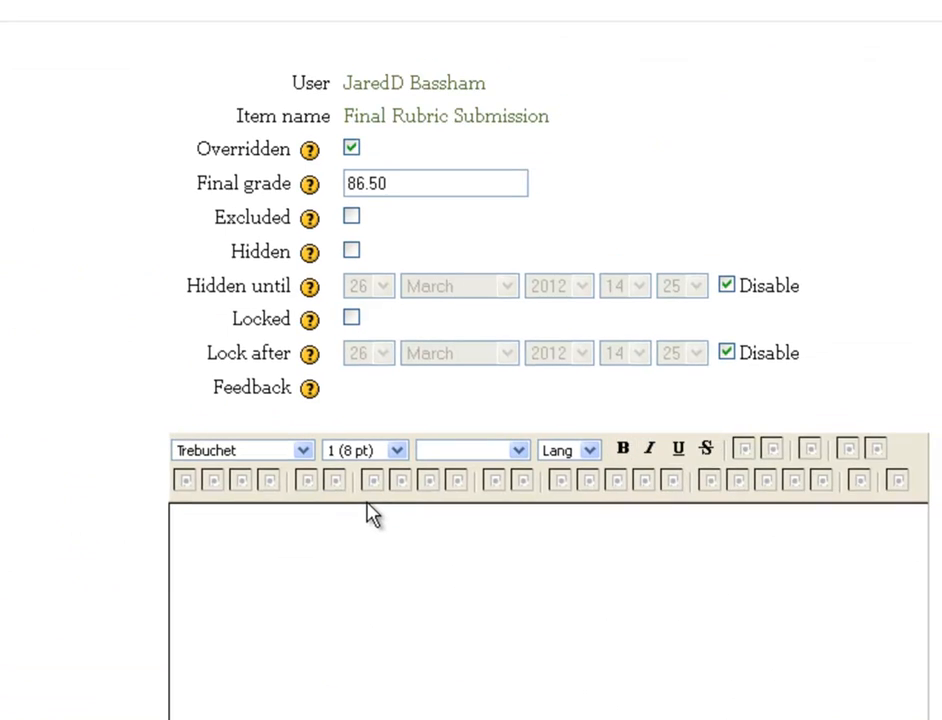
{"action": "double_click", "coordinate": [240, 156]}
{"action": "left_click", "coordinate": [246, 156]}
{"action": "left_click", "coordinate": [348, 154]}
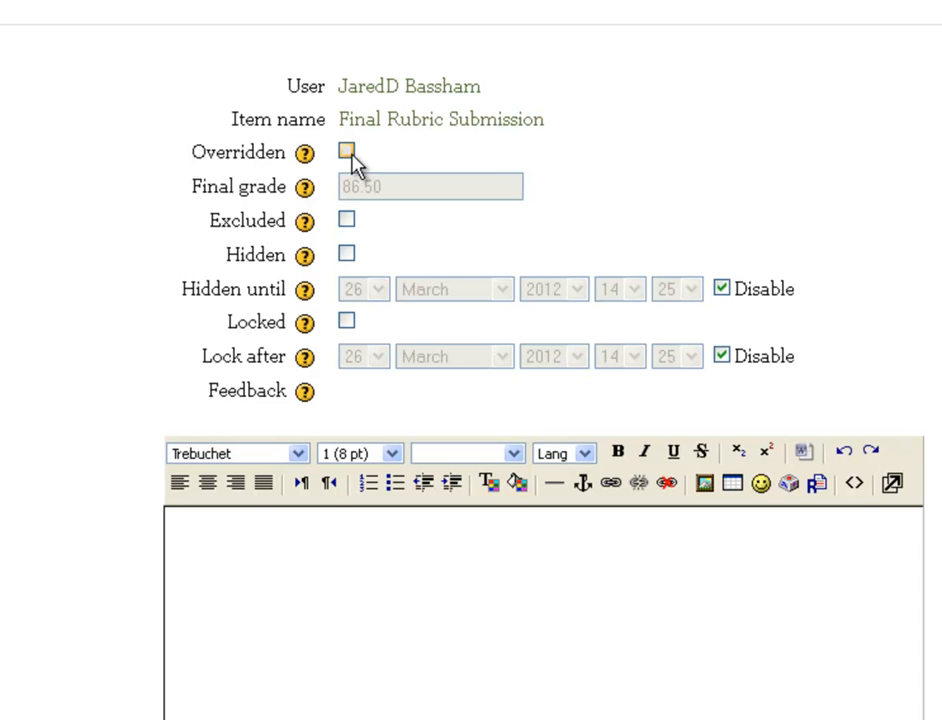
{"action": "scroll", "coordinate": [471, 400], "scroll_direction": "down", "scroll_amount": 3}
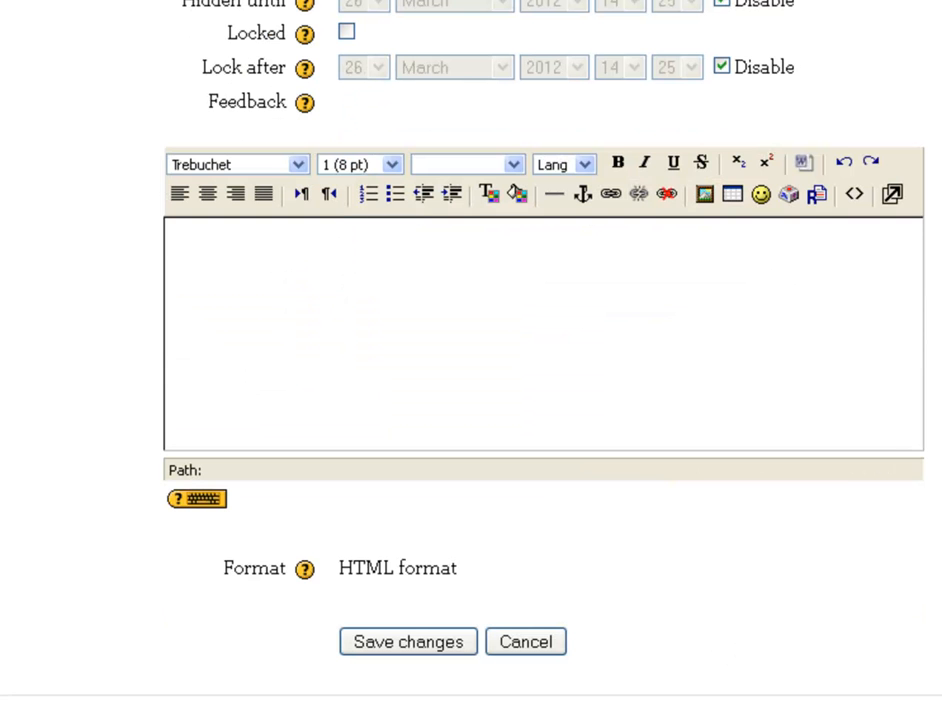
{"action": "left_click", "coordinate": [420, 652]}
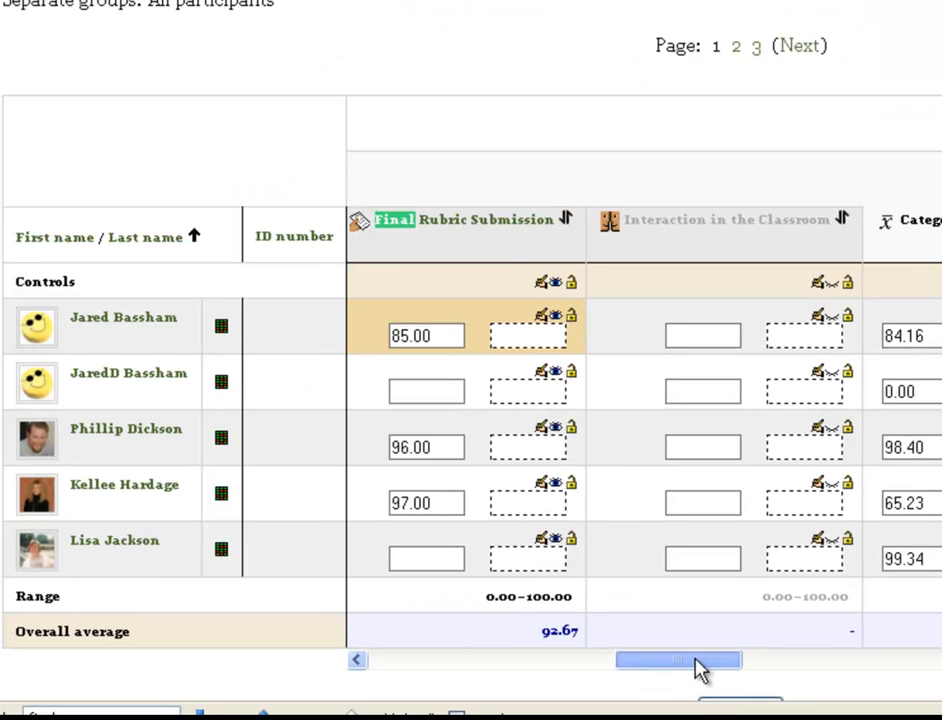
{"action": "left_click", "coordinate": [425, 390]}
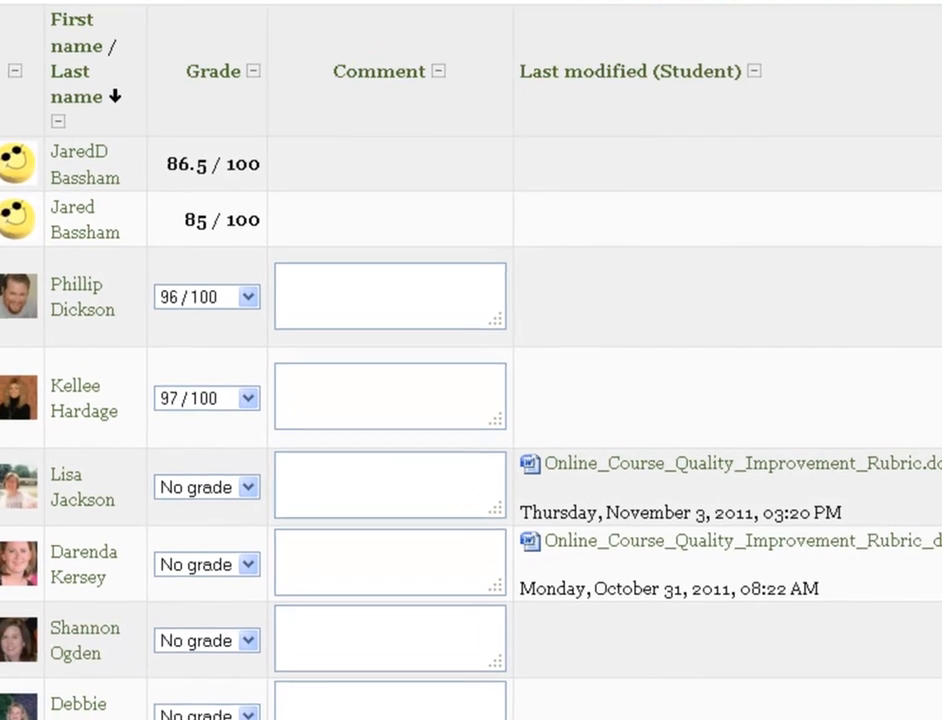
- Refresh the submissions list, set the first student's grade to 90 / 100, save all feedback and check the grader report
{"action": "key", "text": "F5"}
{"action": "left_click", "coordinate": [672, 228]}
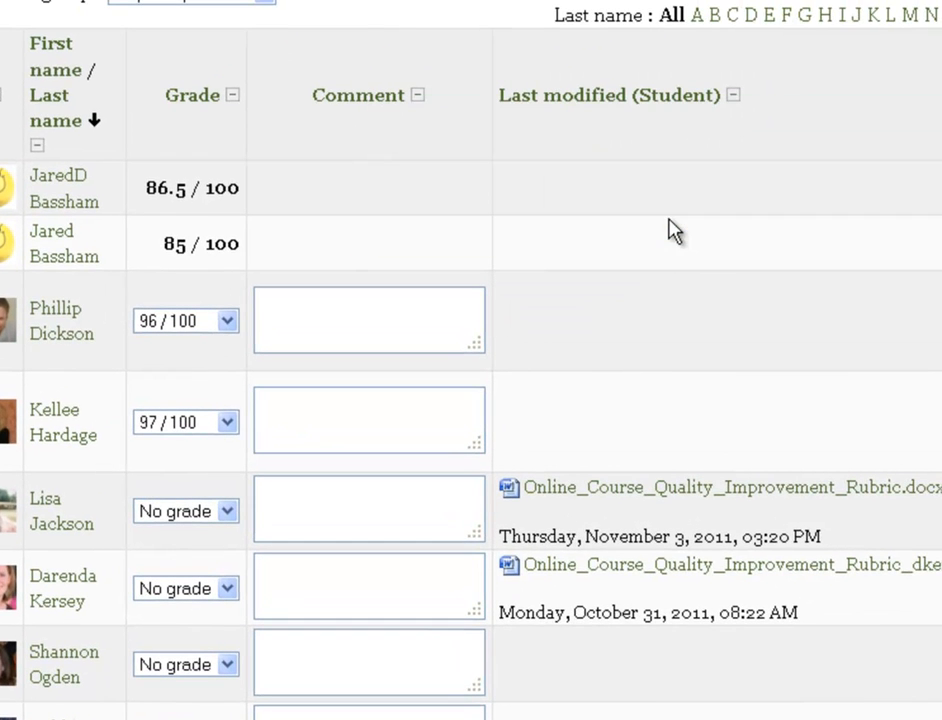
{"action": "left_click", "coordinate": [218, 202]}
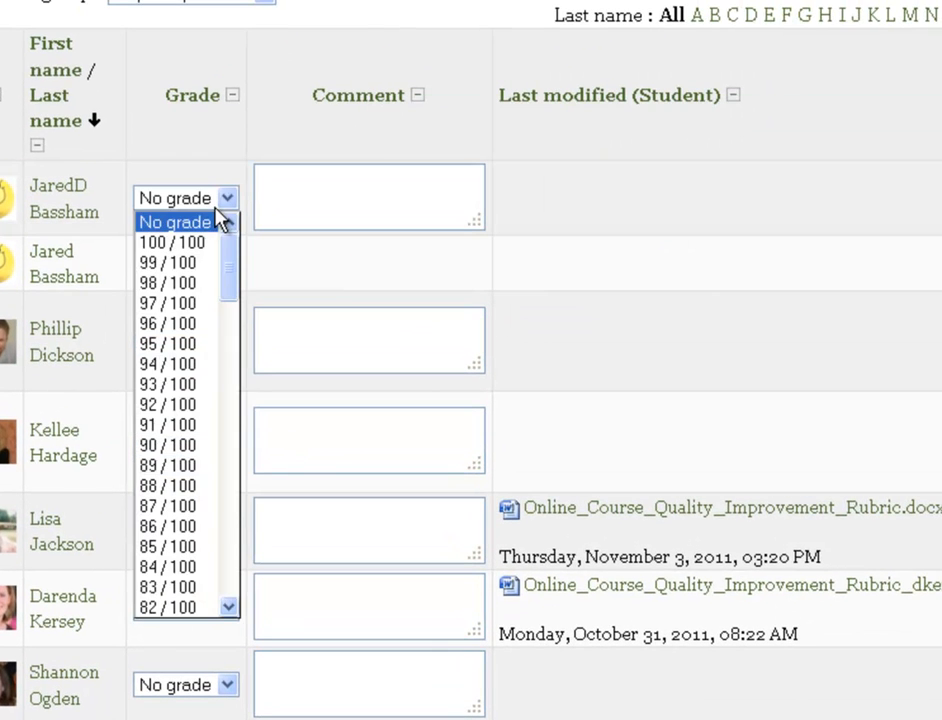
{"action": "left_click", "coordinate": [183, 445]}
{"action": "scroll", "coordinate": [849, 264], "scroll_direction": "down", "scroll_amount": 5}
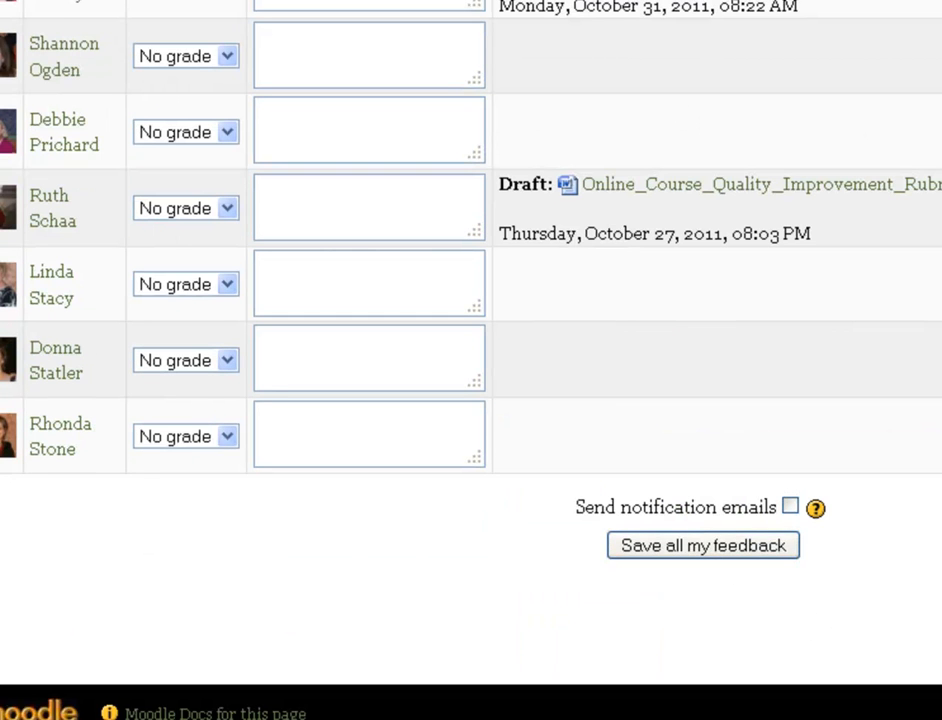
{"action": "scroll", "coordinate": [471, 360], "scroll_direction": "up", "scroll_amount": 5}
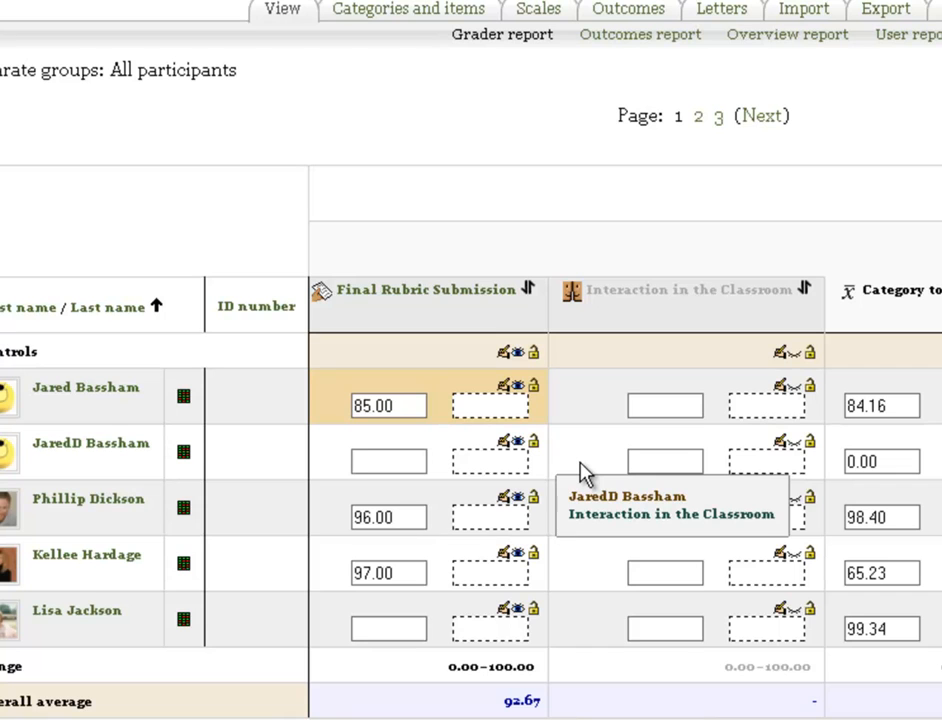
{"action": "type", "text": "90.00"}
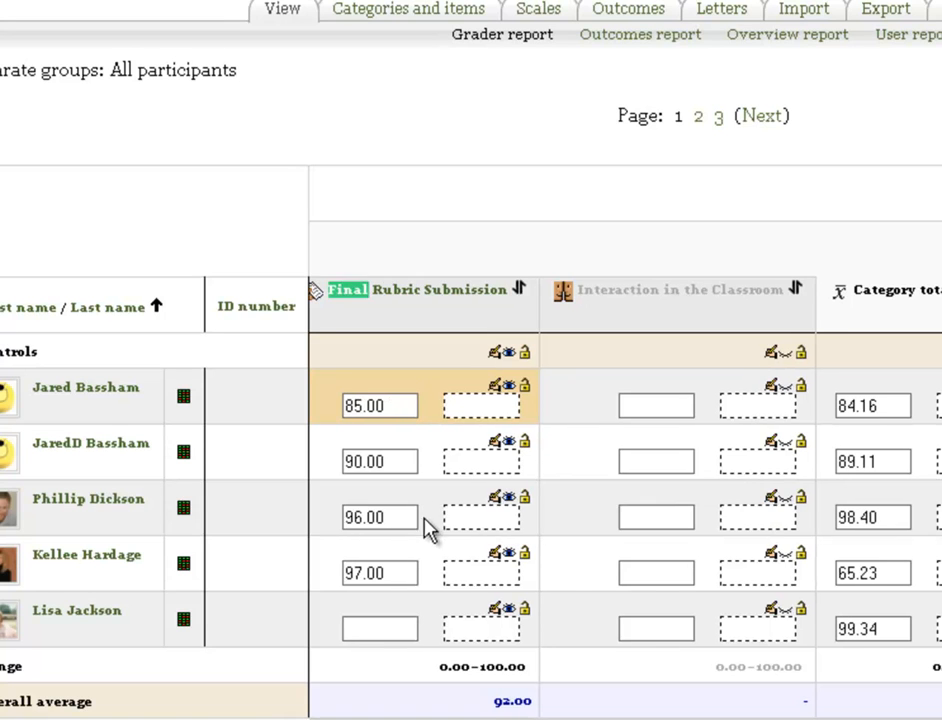